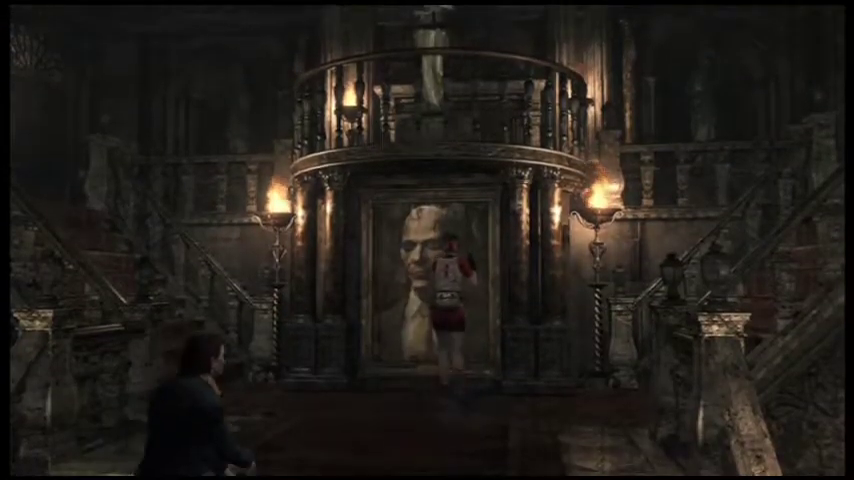
key(Return)
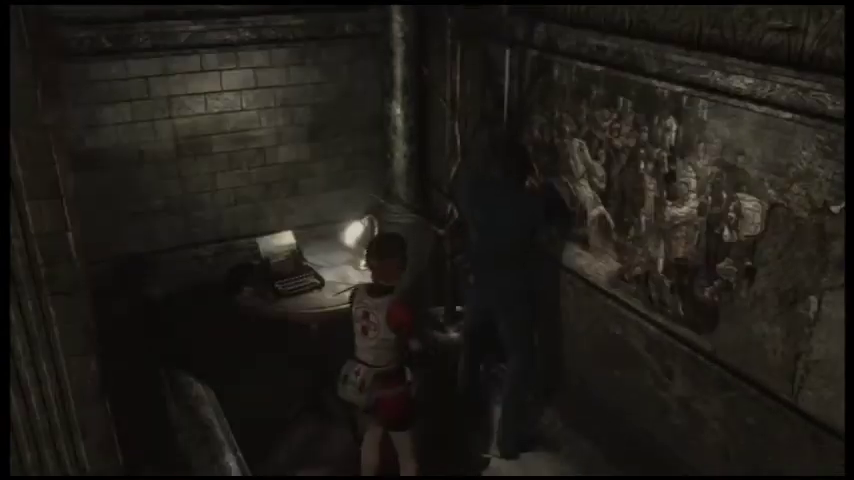
key(Tab)
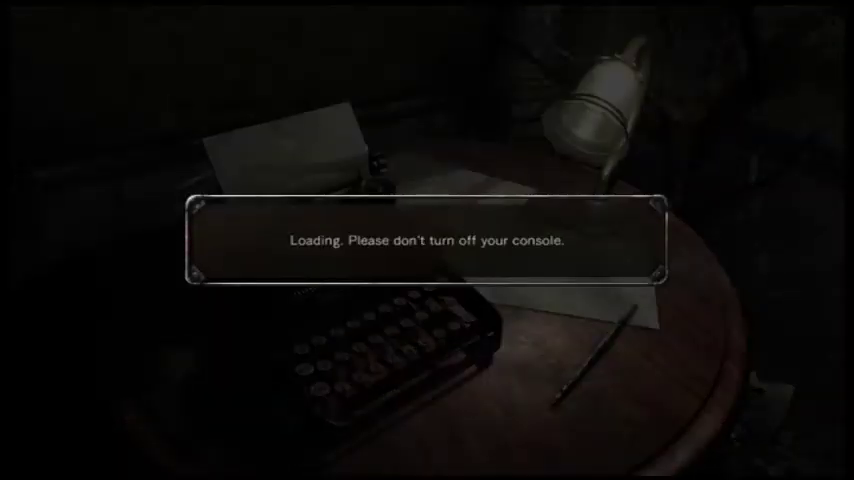
key(Return)
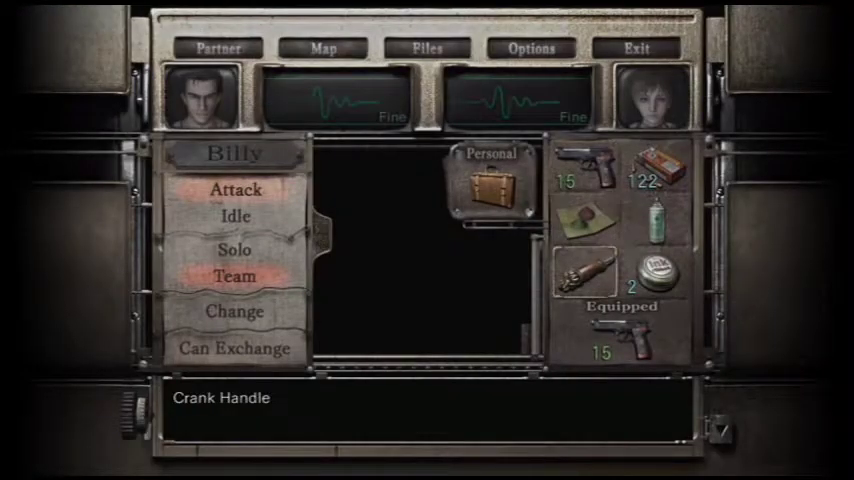
key(Right)
key(Return)
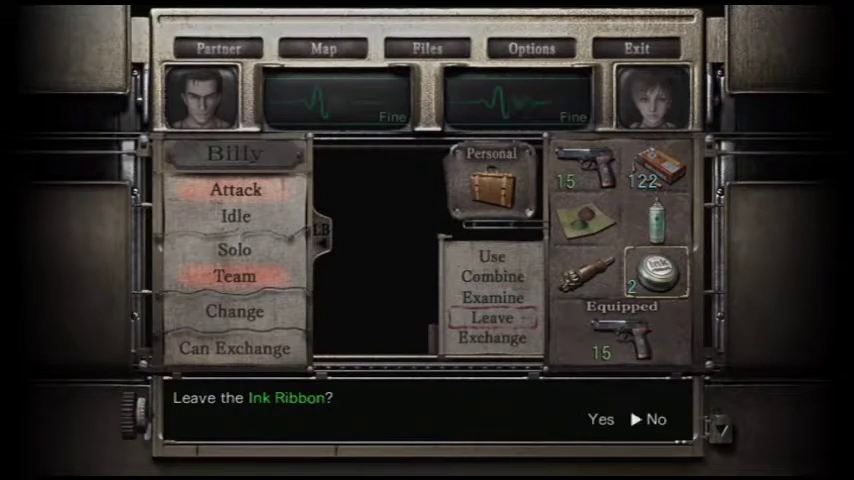
key(Return)
key(Return)
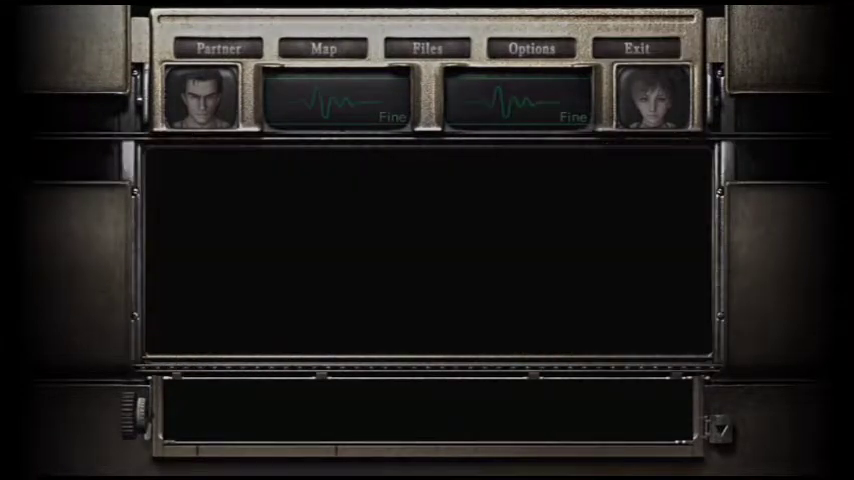
key(Up)
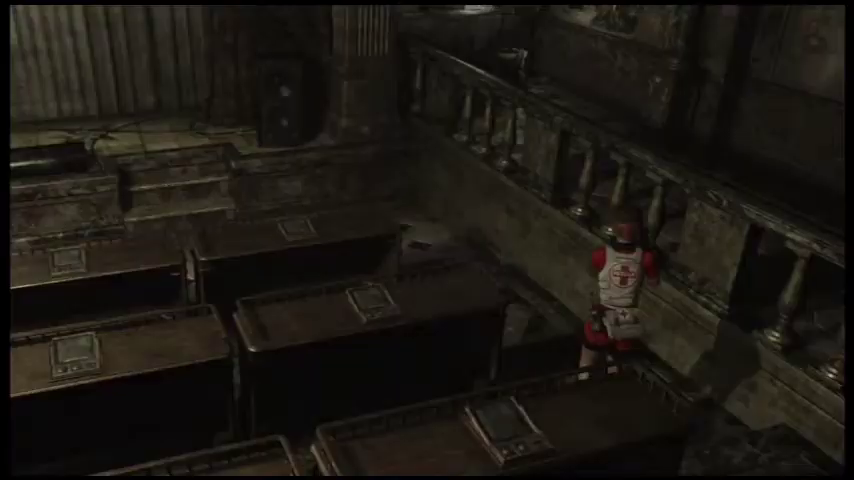
key(Up)
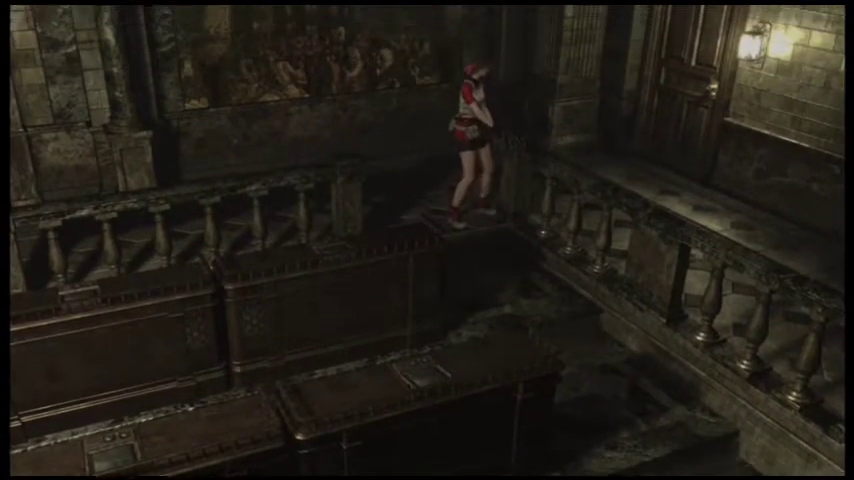
key(Up)
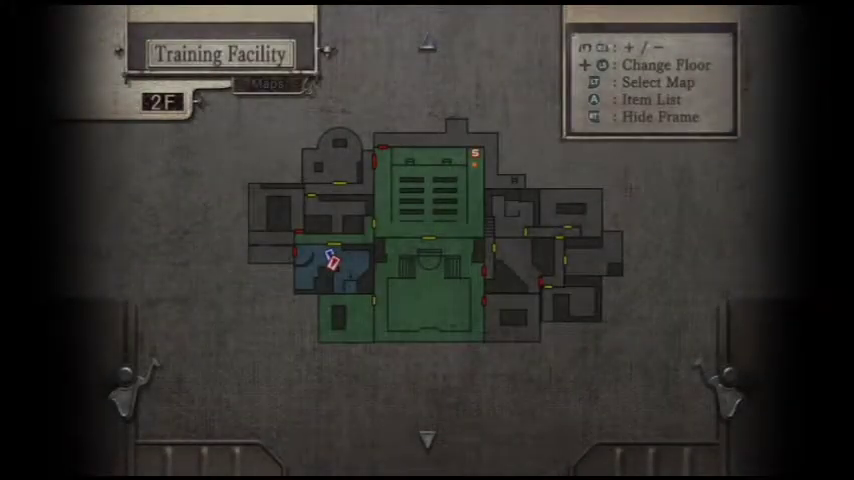
key(a)
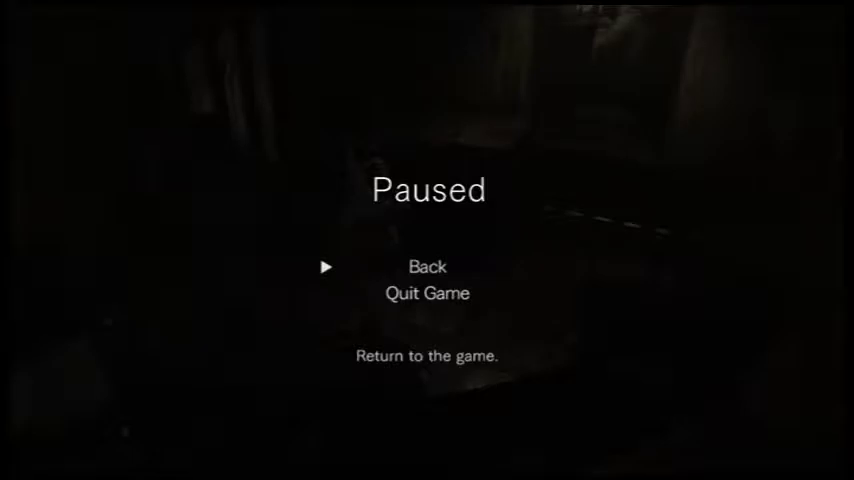
key(Return)
key(Tab)
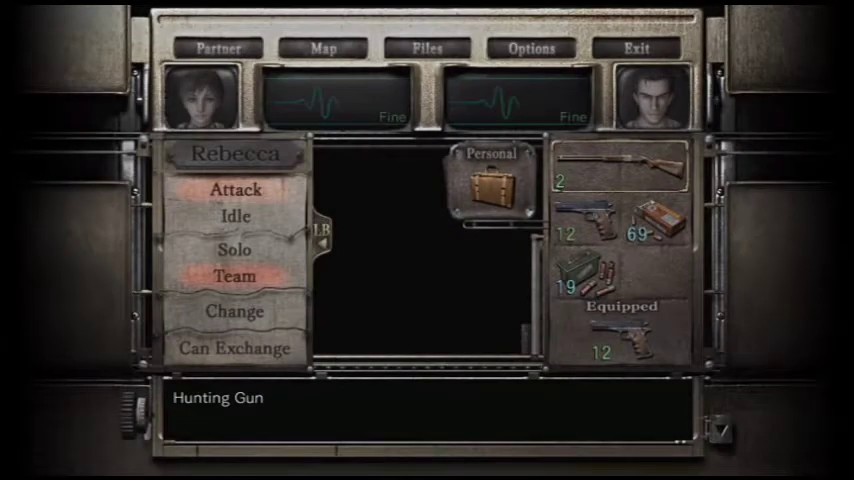
key(Tab)
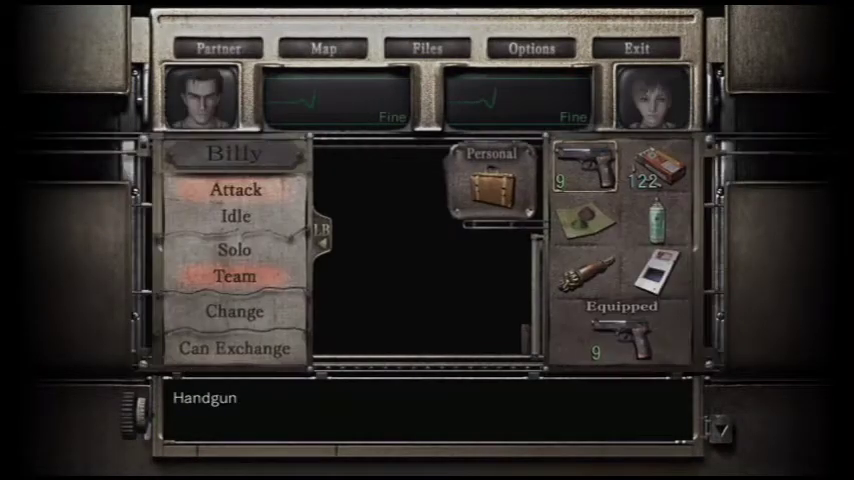
key(Tab)
key(Return)
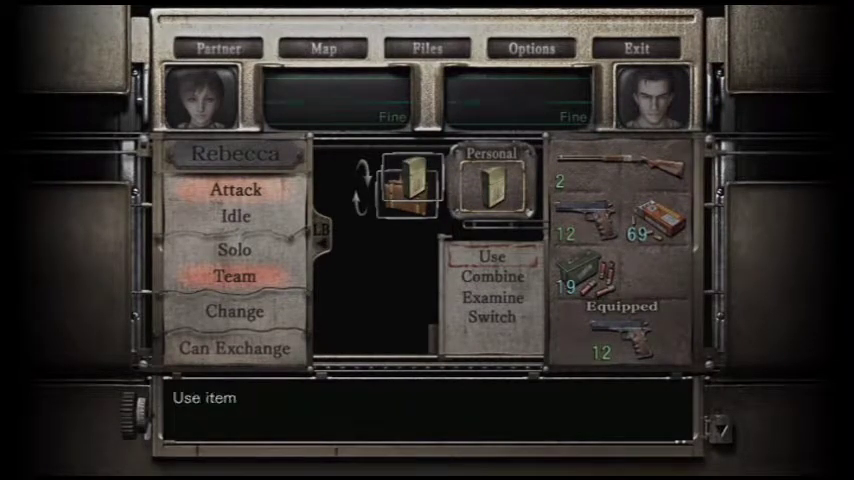
key(Escape)
key(Return)
key(Down)
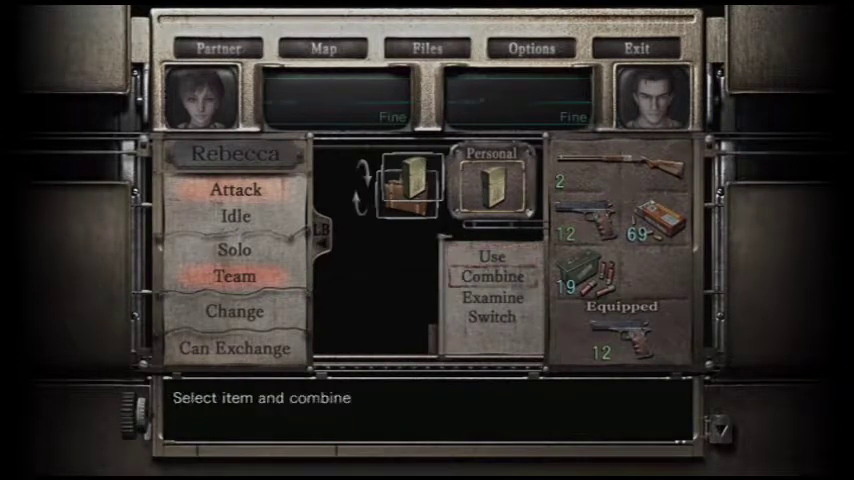
key(Down)
key(Return)
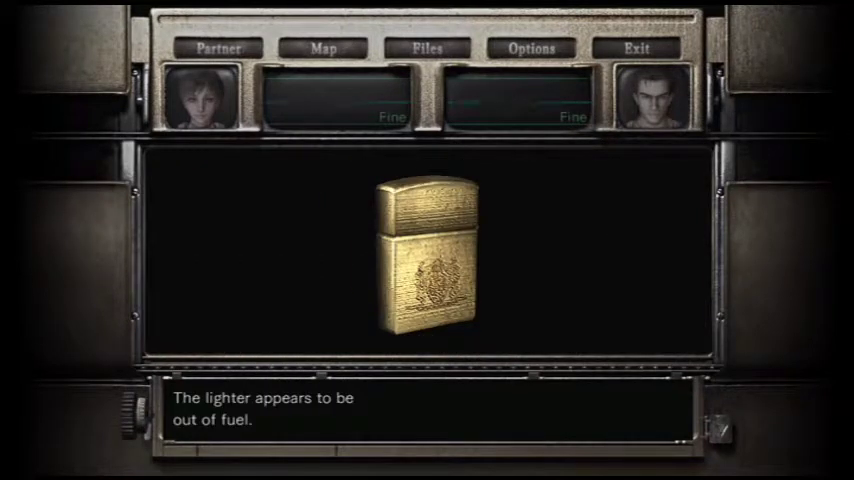
key(Return)
key(Escape)
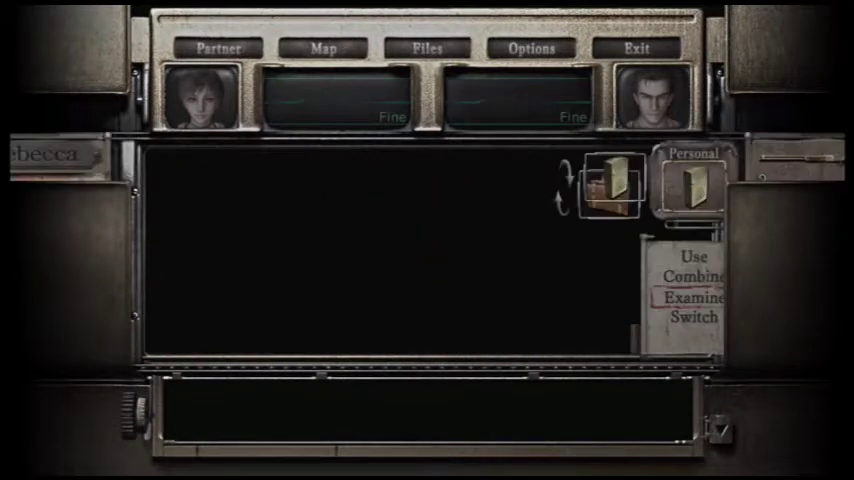
key(Escape)
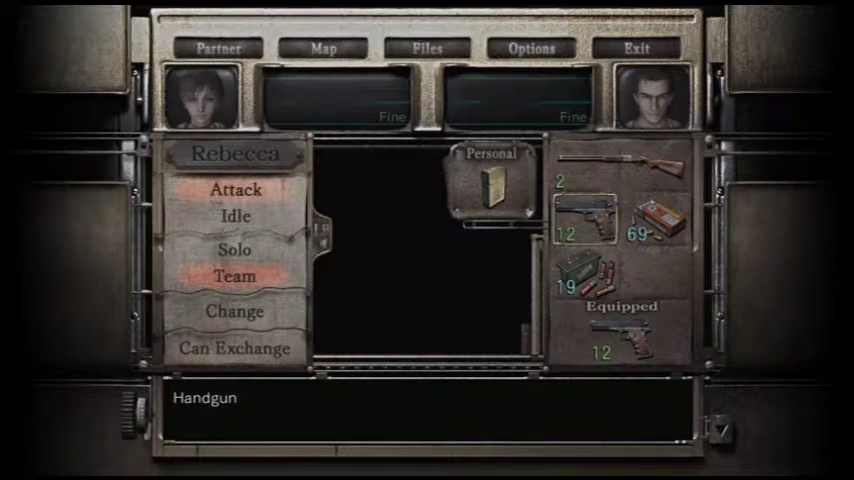
key(Return)
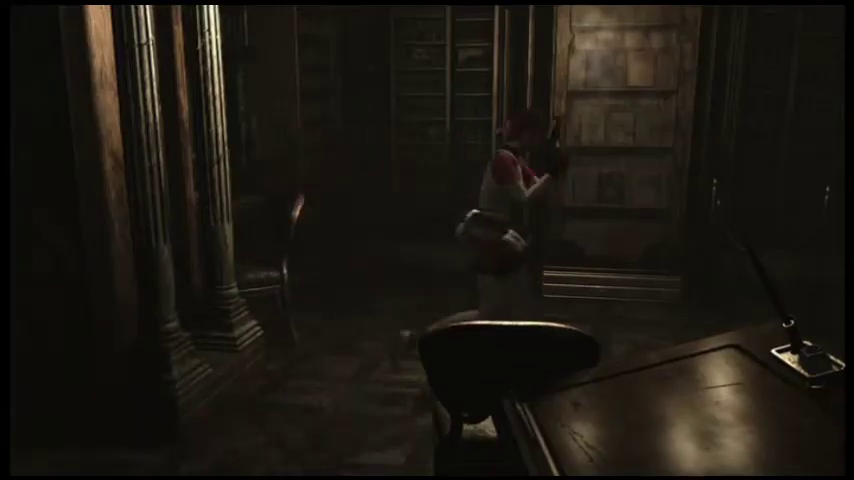
key(Up)
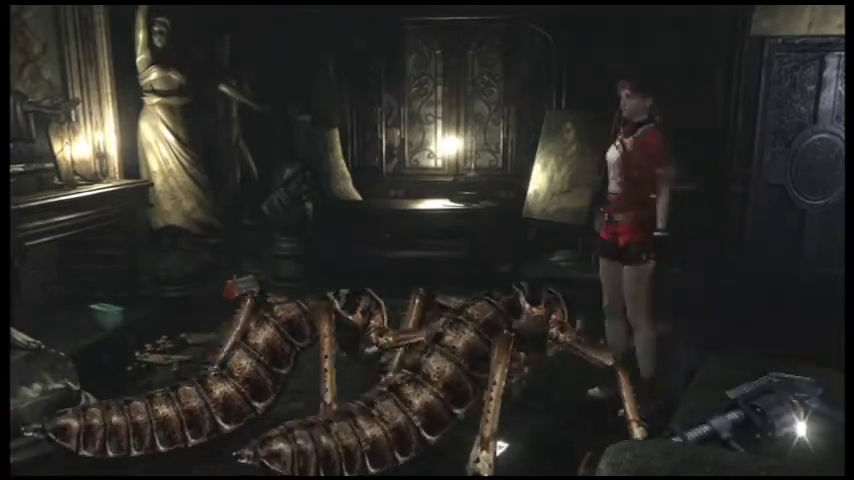
key(Right)
key(Up)
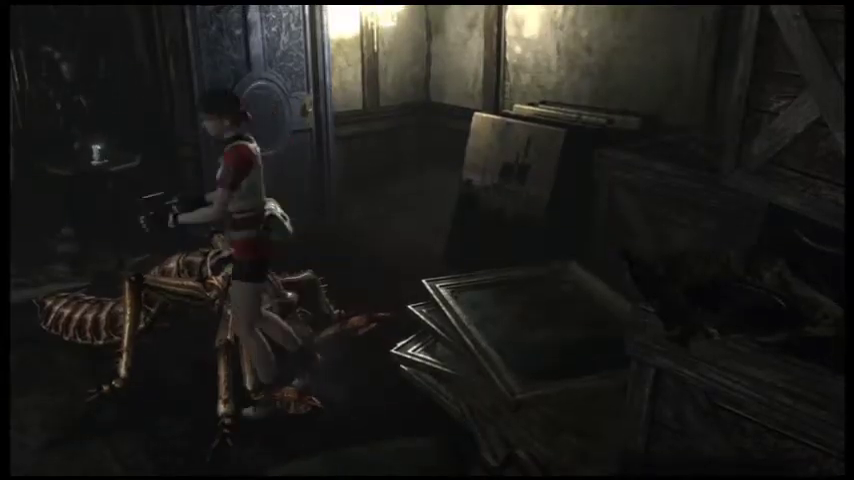
key(Up)
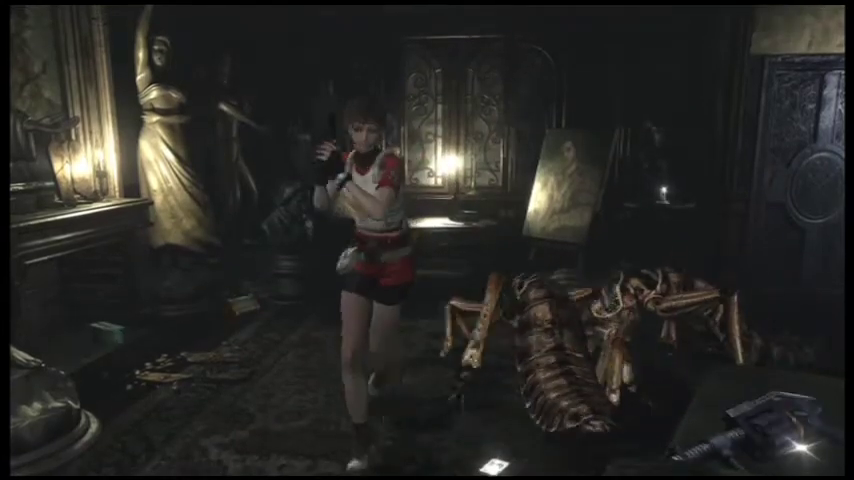
key(Return)
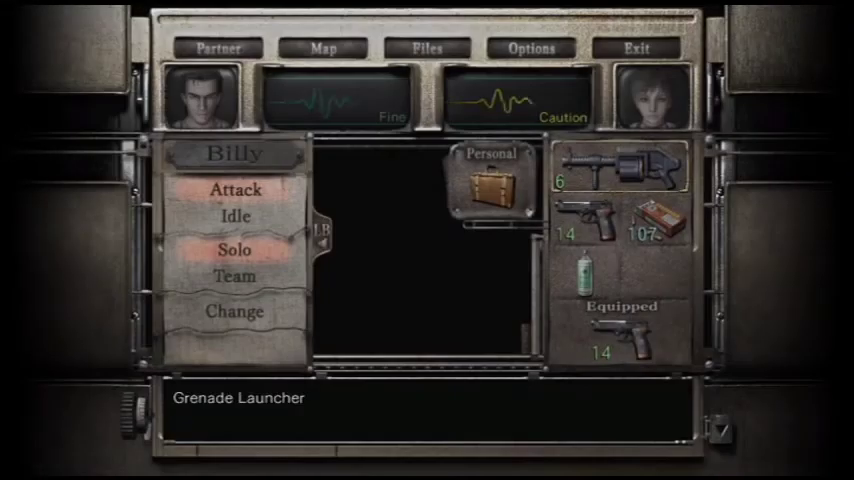
key(Tab)
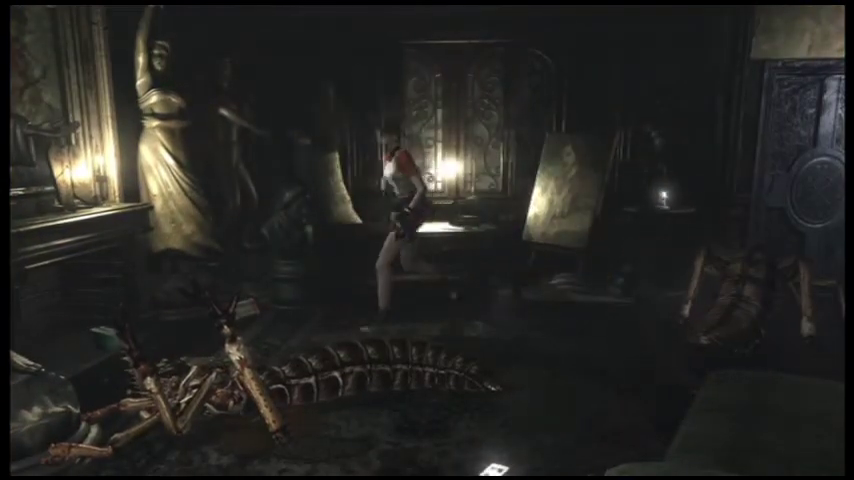
key(space)
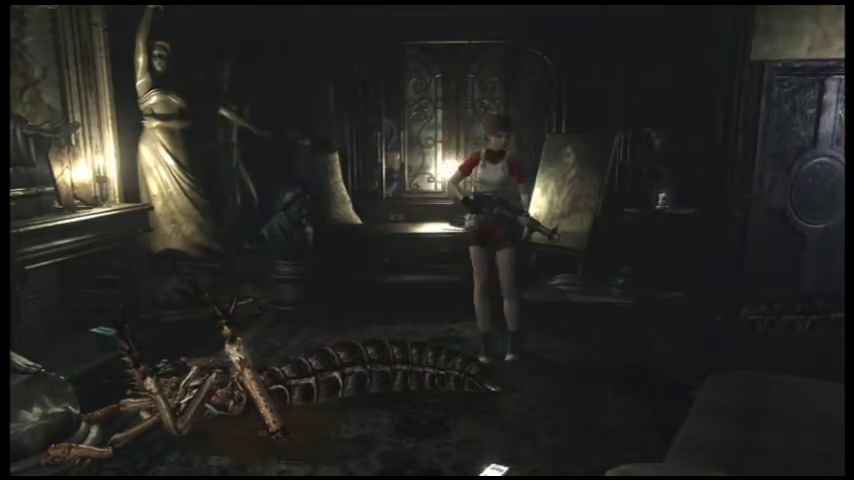
key(Up)
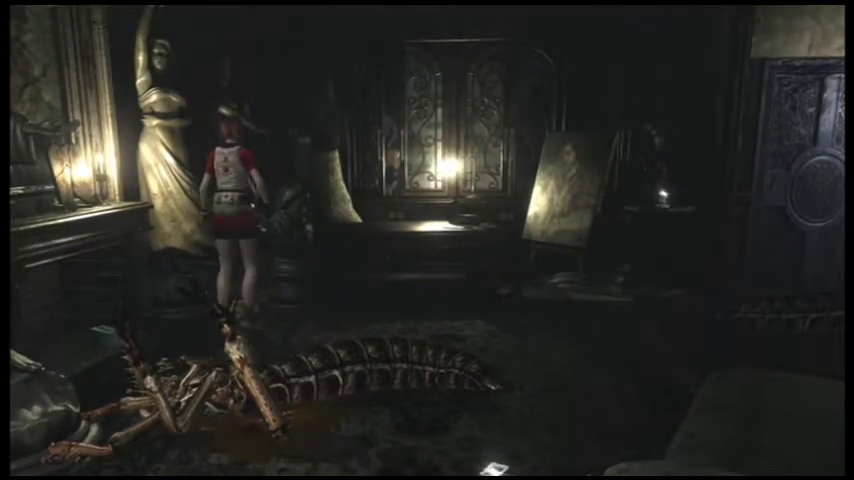
key(Return)
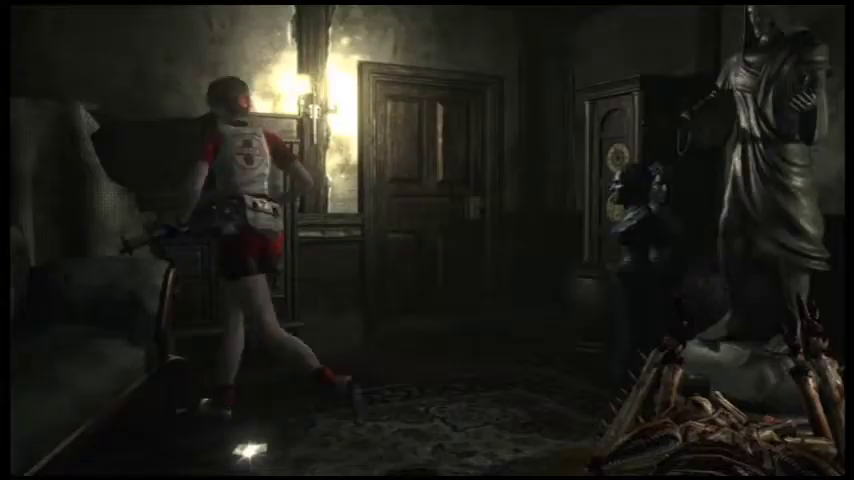
key(Left)
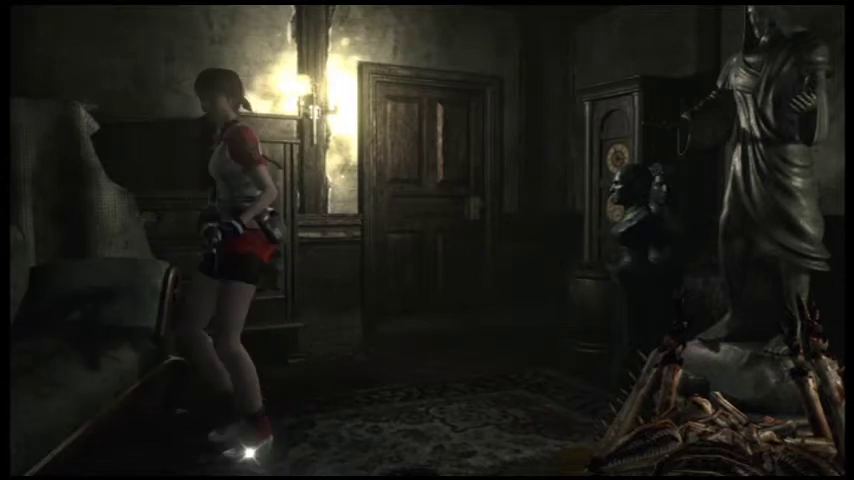
key(Return)
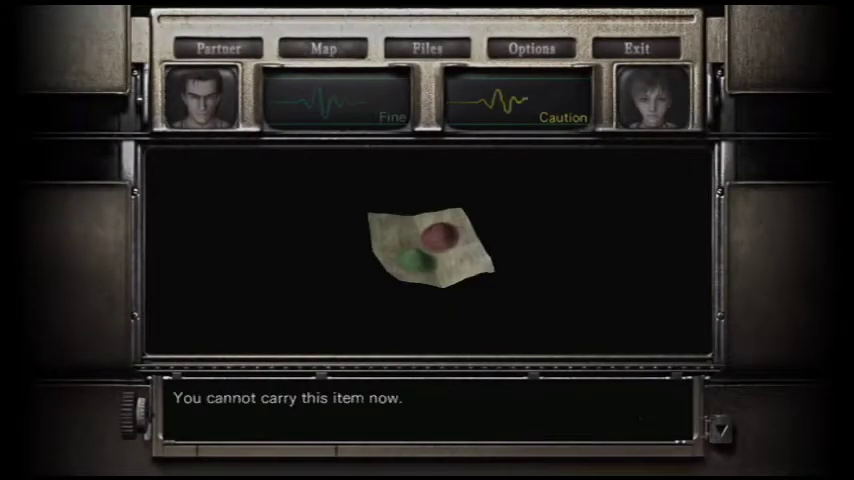
key(Return)
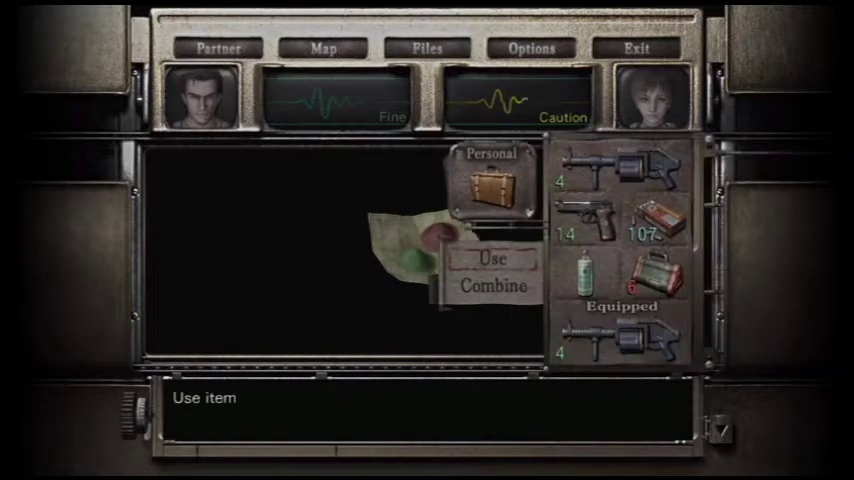
key(Return)
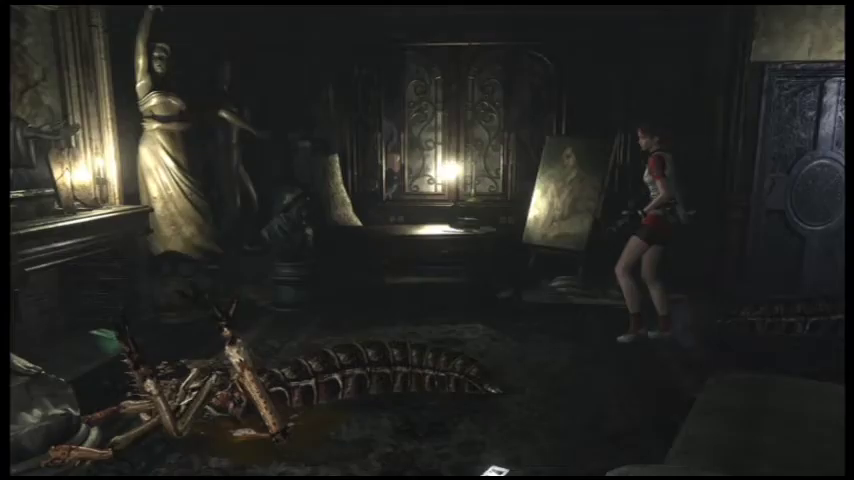
key(Up)
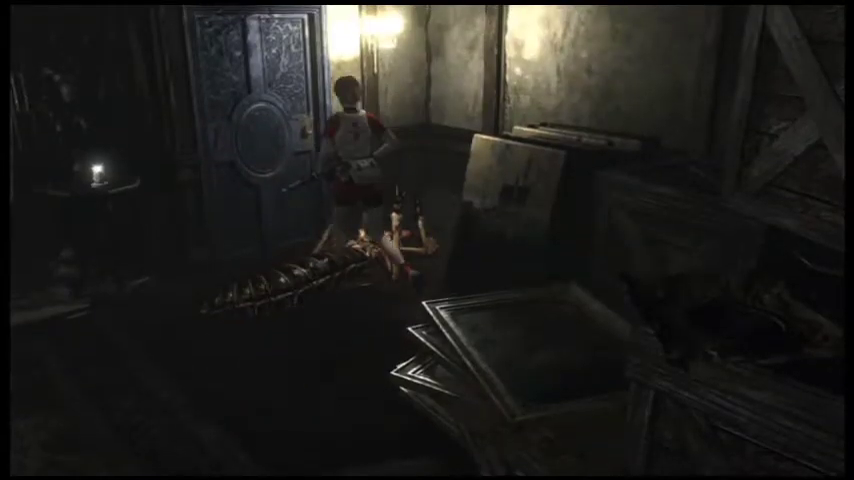
key(Return)
key(Return)
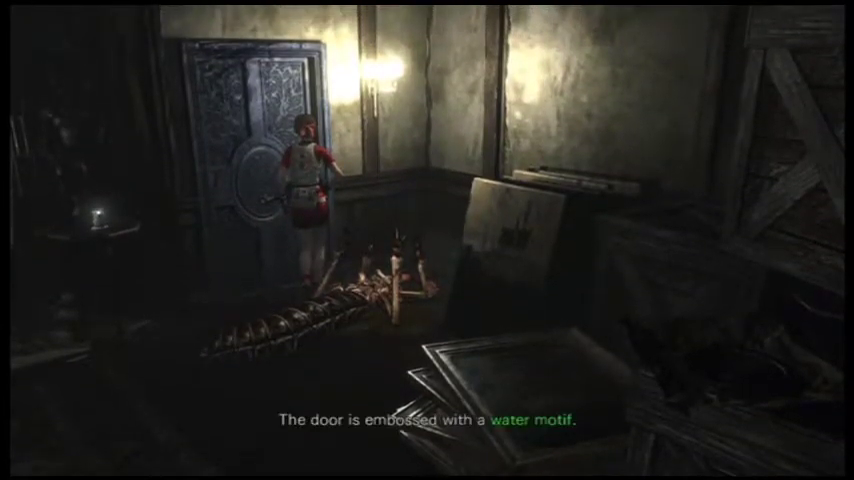
key(Return)
key(Right)
key(Up)
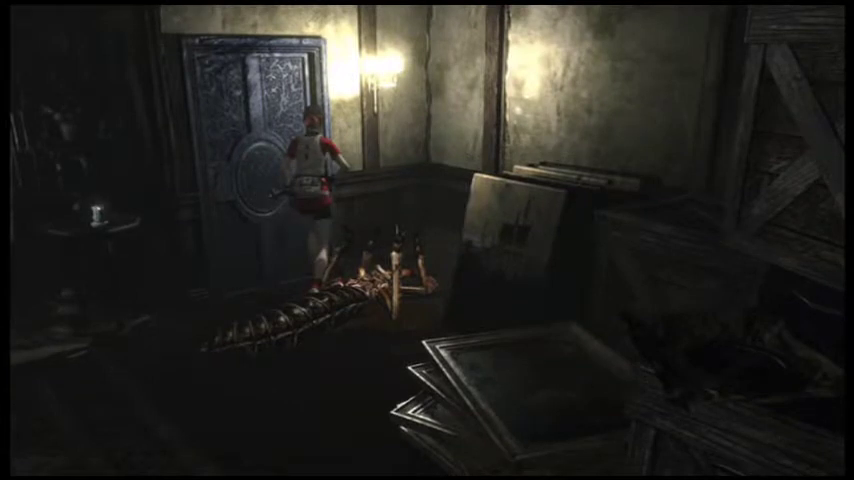
key(Return)
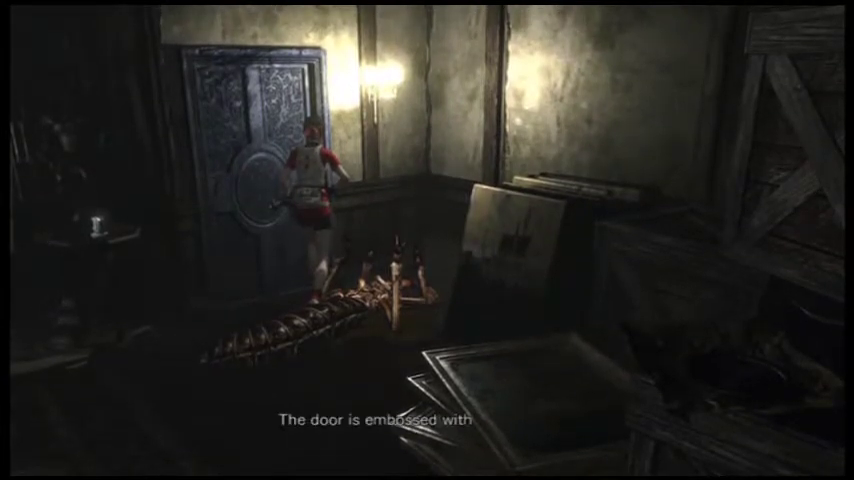
key(Left)
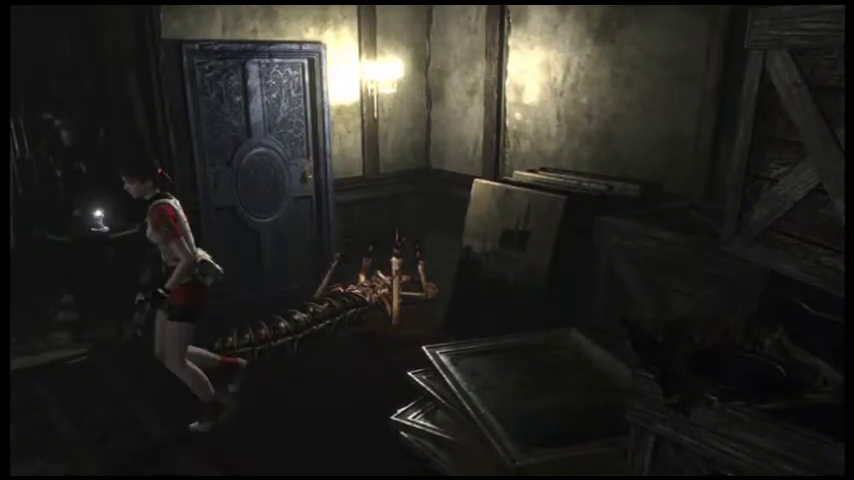
key(Left)
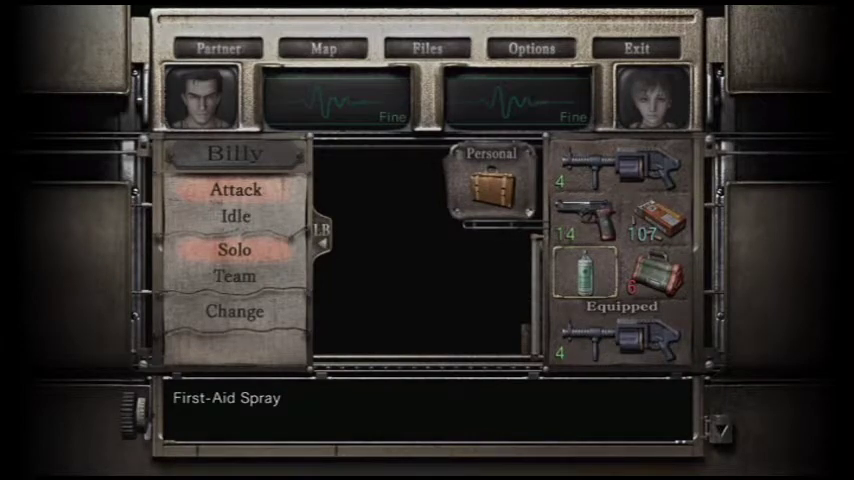
key(Return)
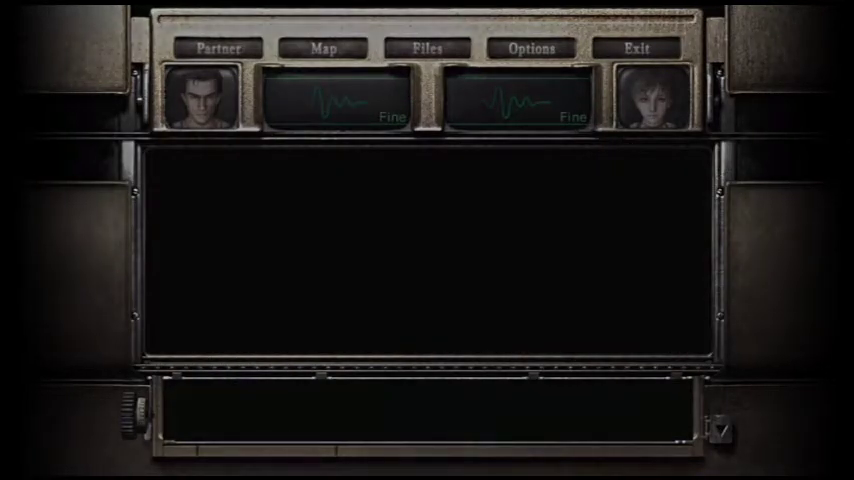
key(Up)
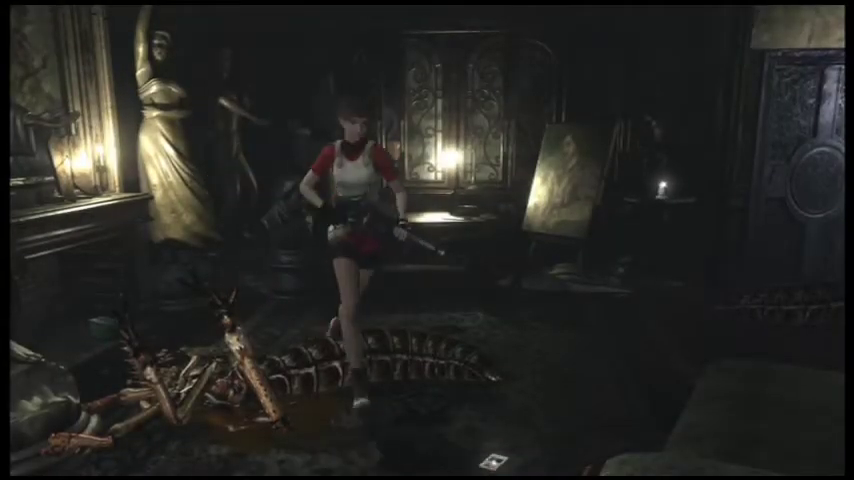
key(Right)
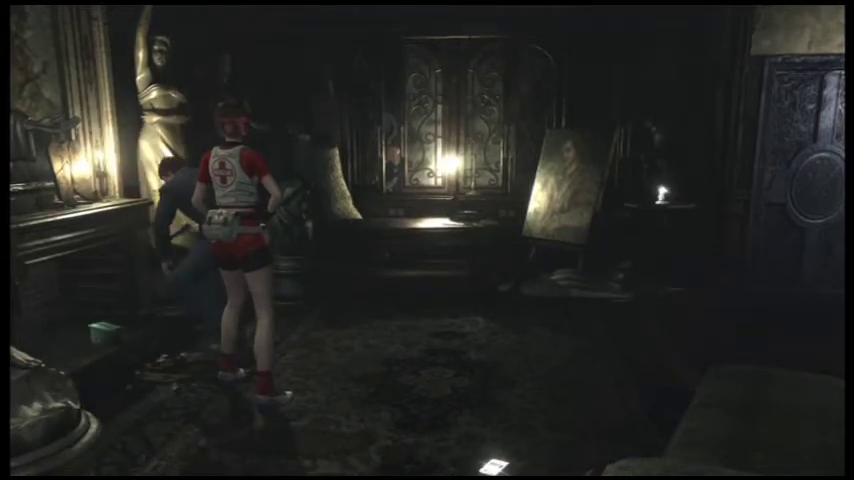
key(Return)
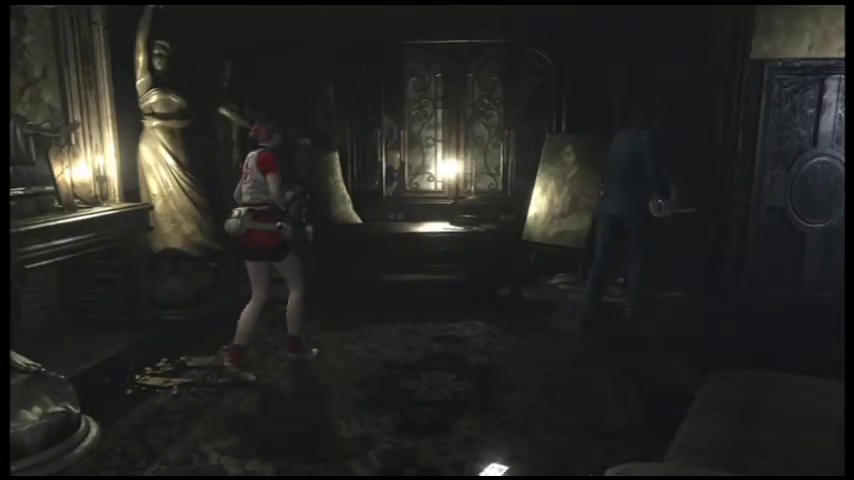
key(Return)
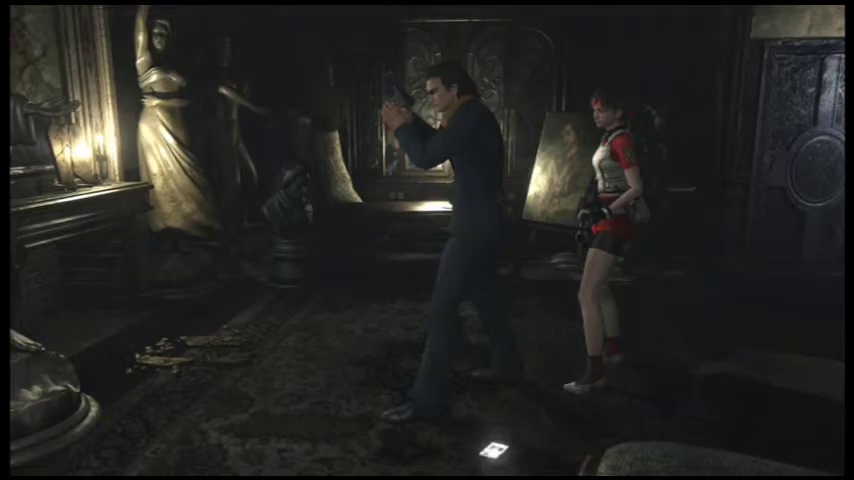
key(Tab)
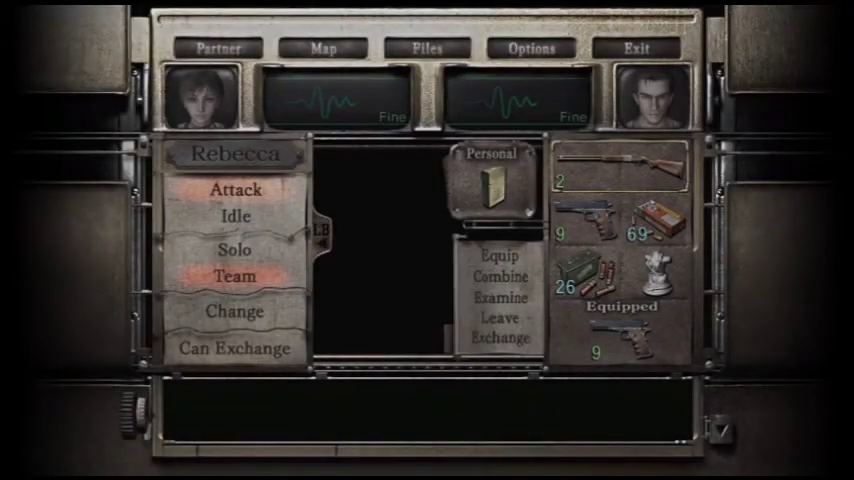
key(Return)
key(Return)
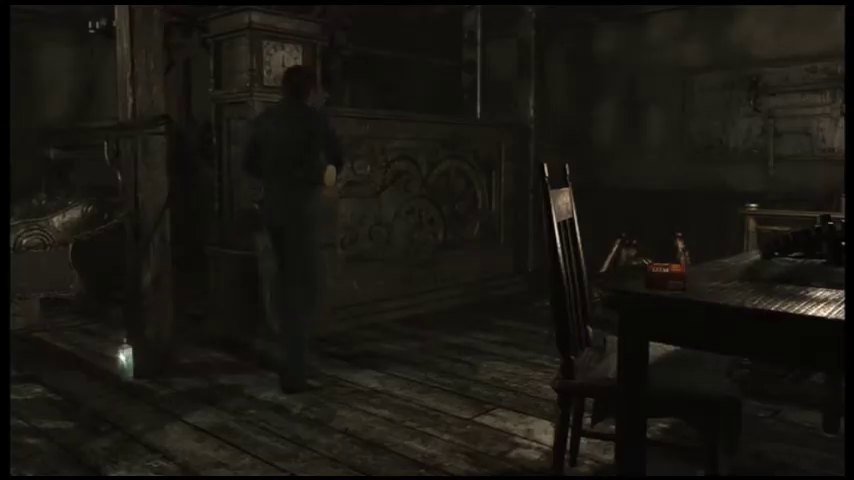
key(Escape)
key(Return)
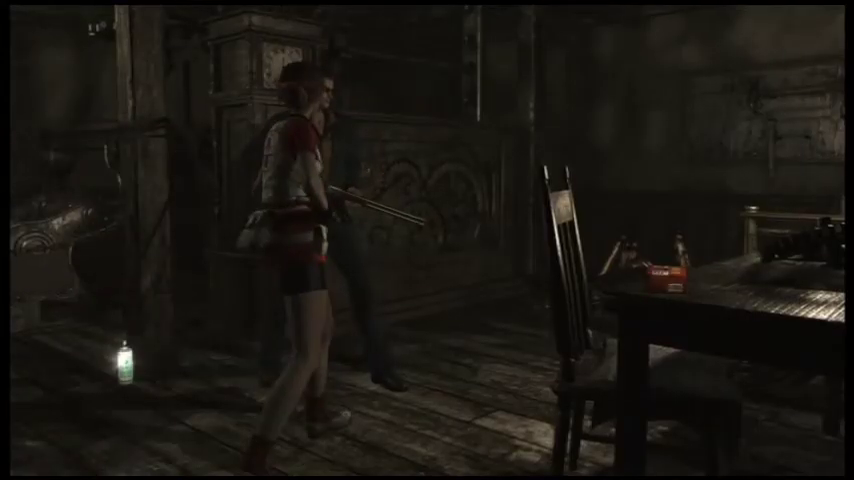
key(Escape)
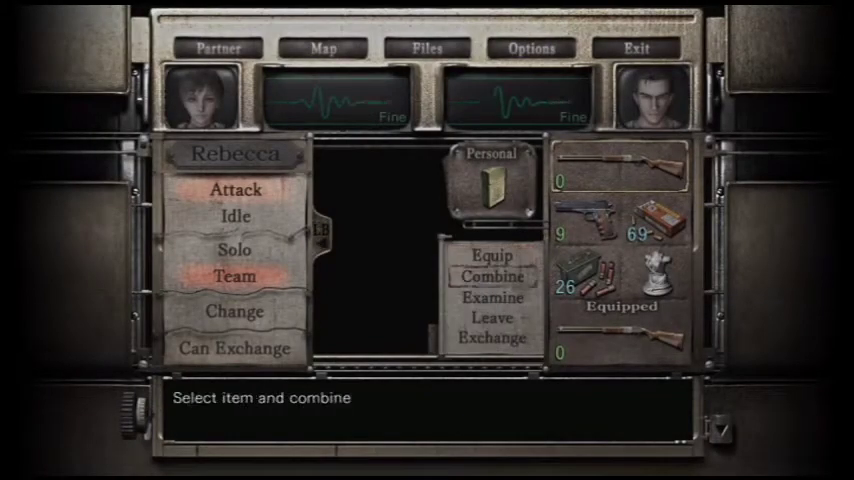
key(Return)
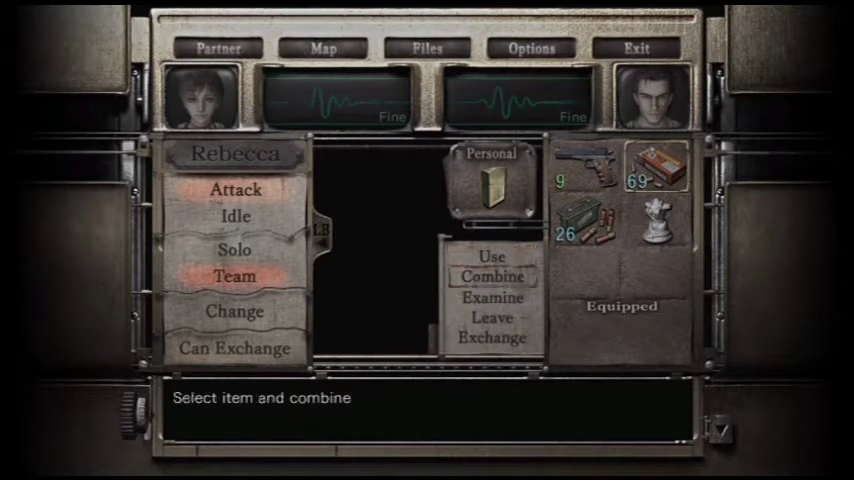
key(Escape)
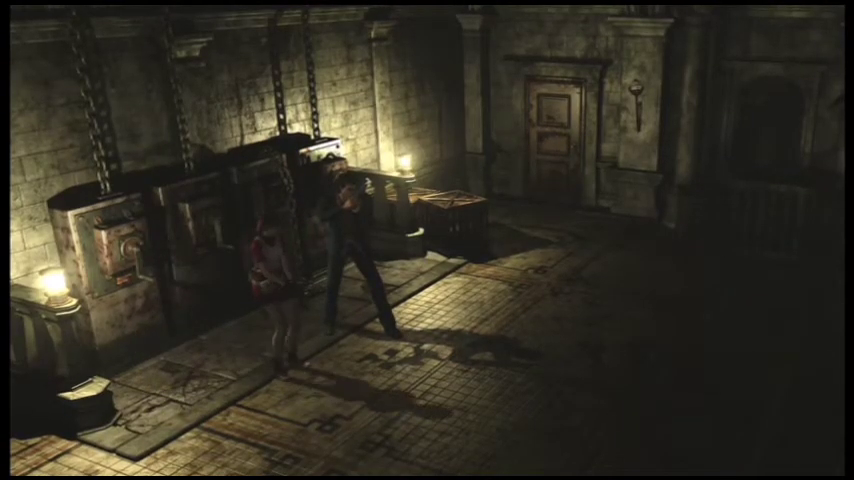
key(Escape)
key(Return)
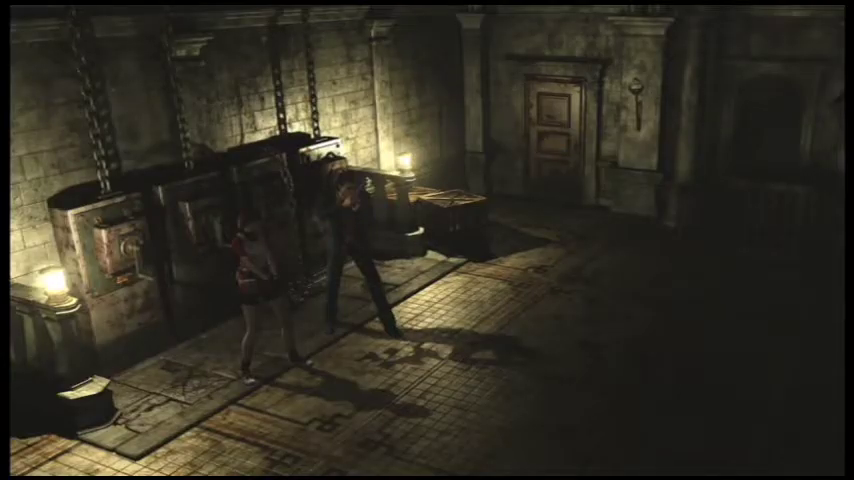
key(Tab)
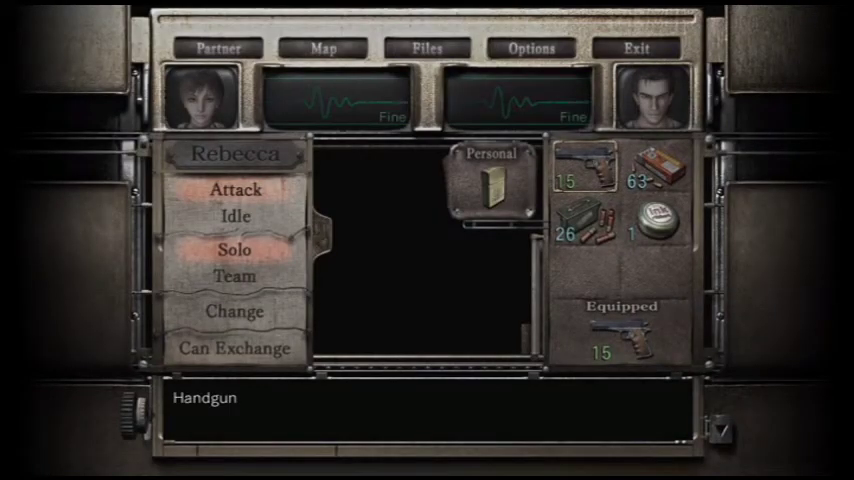
key(Return)
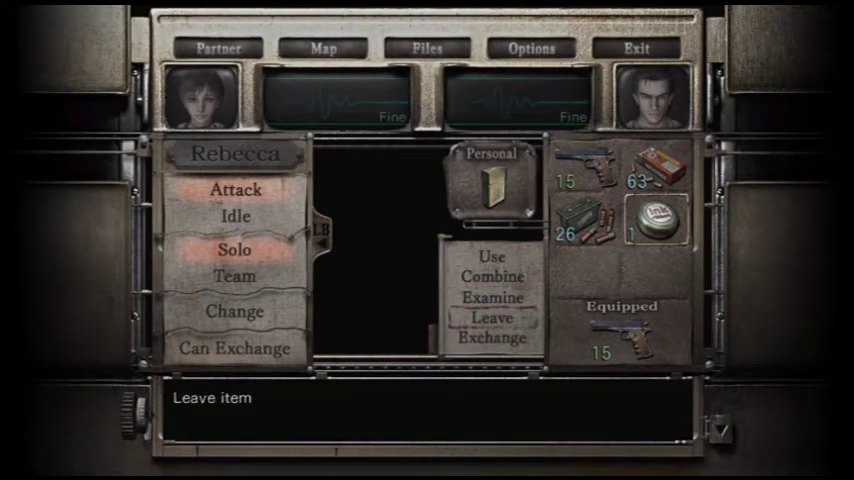
key(Return)
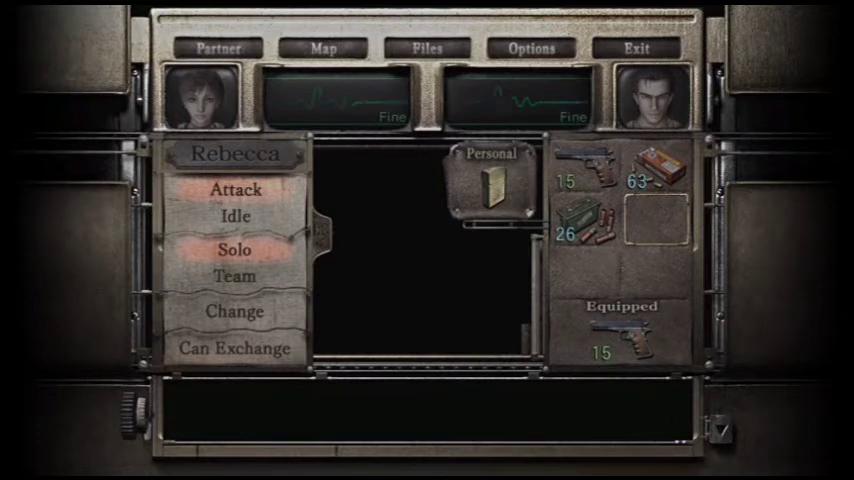
key(Escape)
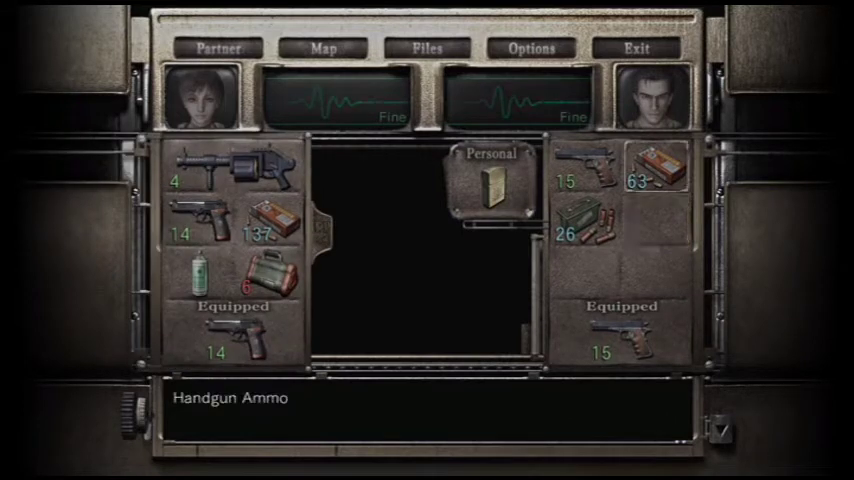
key(Return)
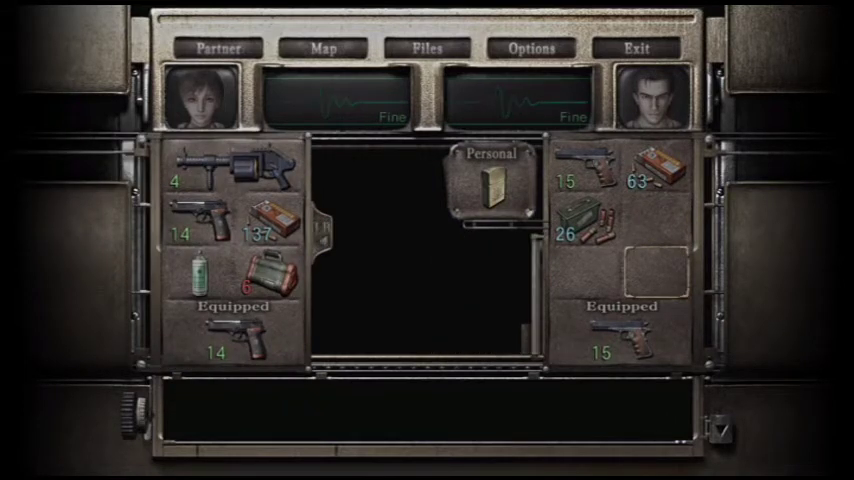
key(Return)
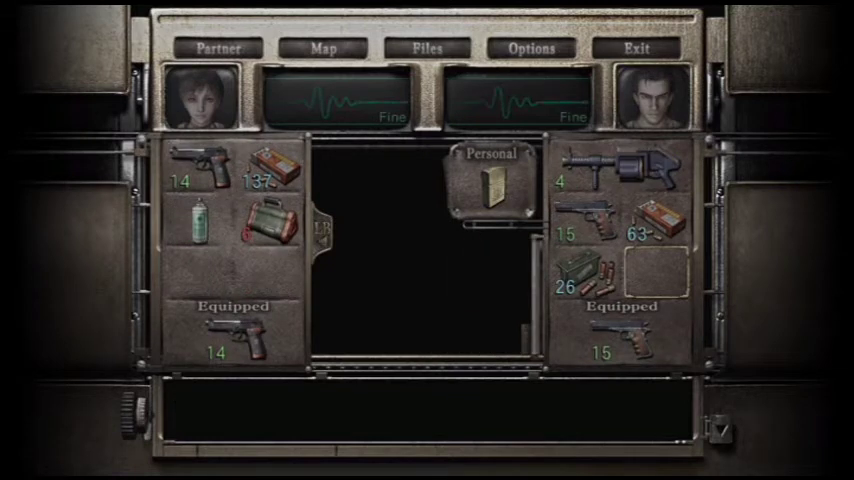
key(Return)
key(Up)
key(Return)
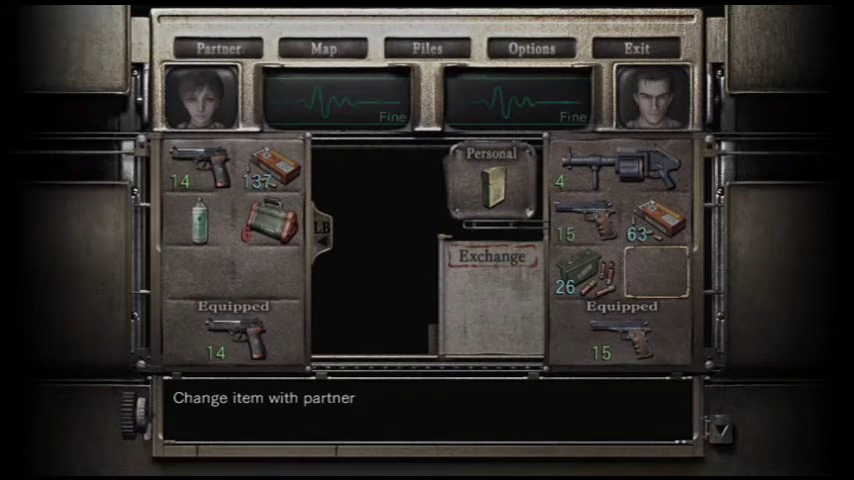
key(Return)
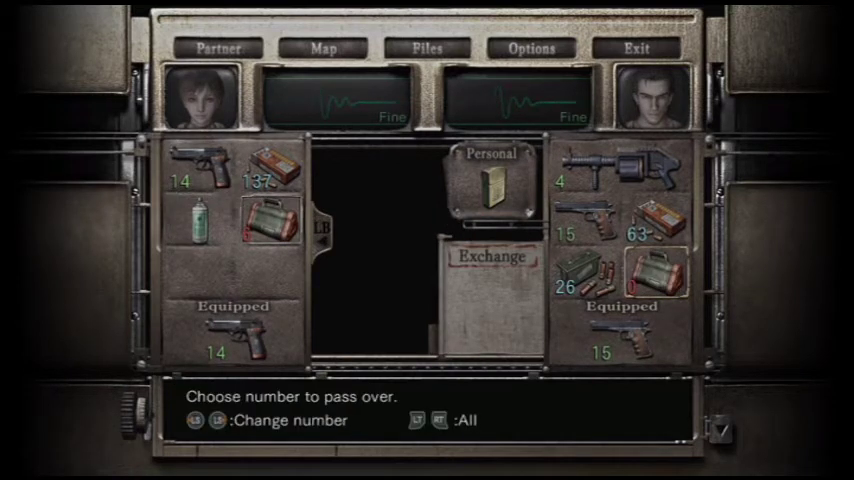
key(Return)
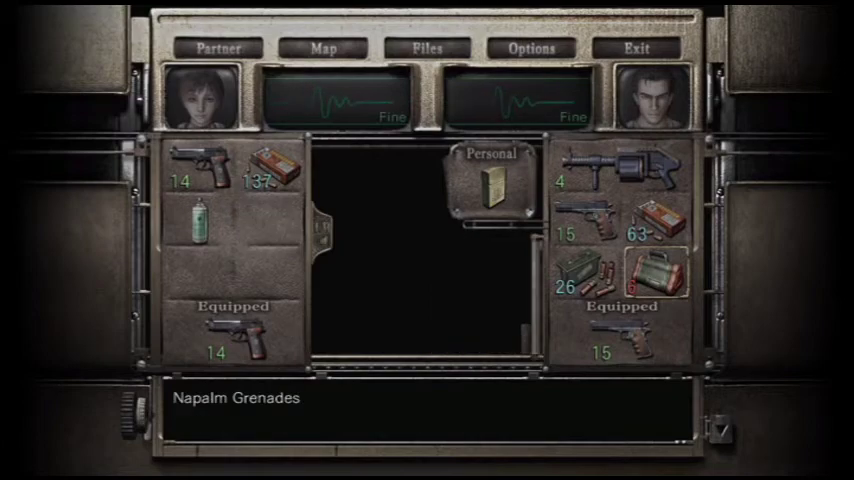
key(Escape)
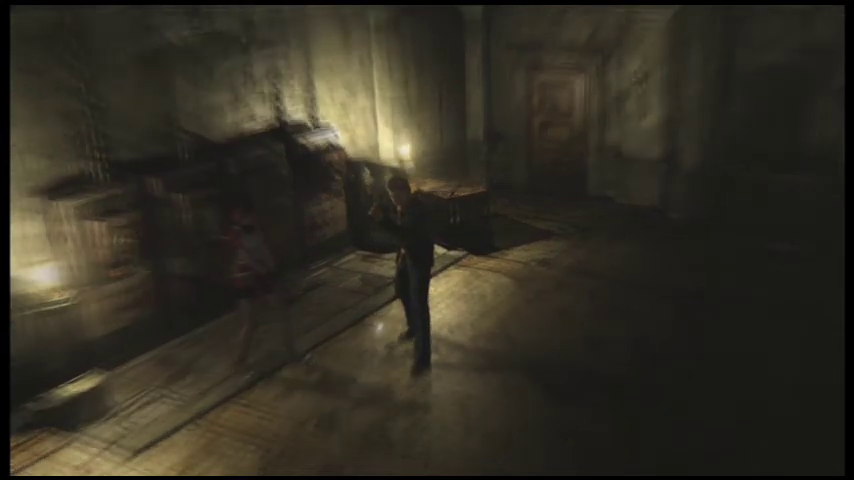
key(Up)
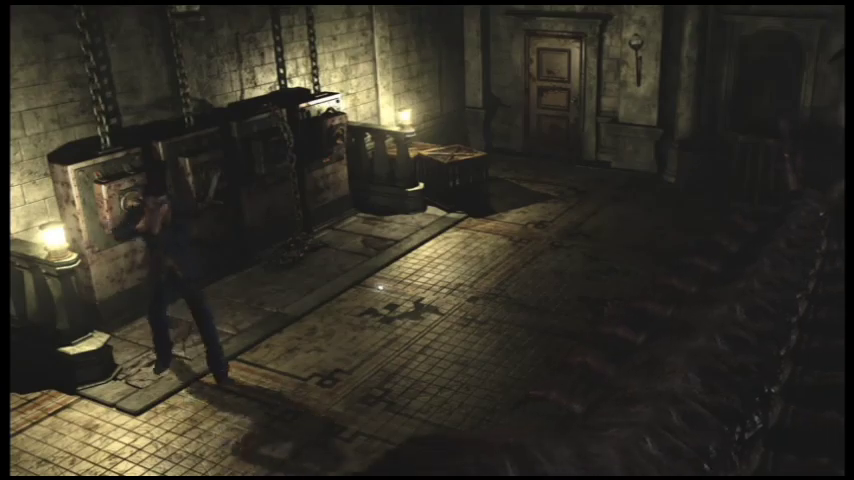
key(Tab)
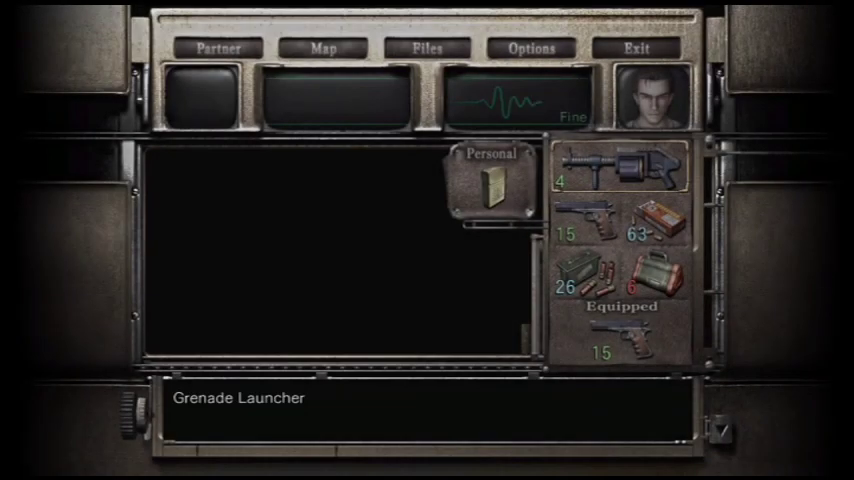